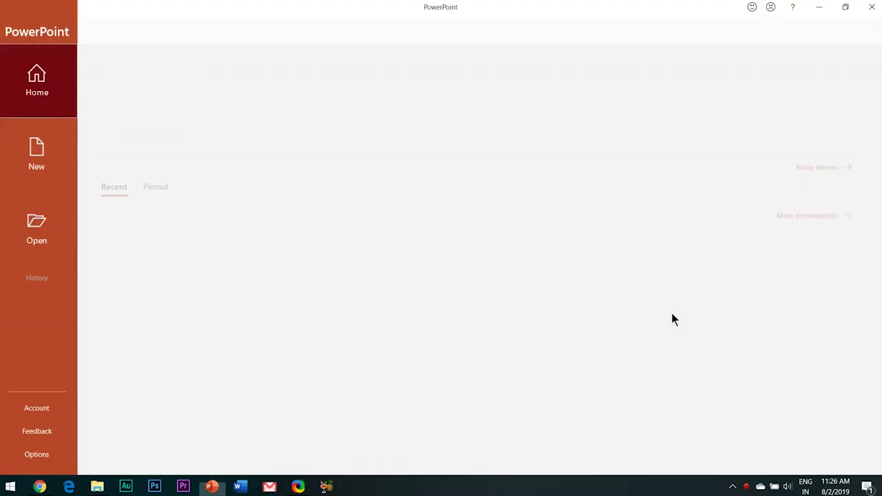
Step: Create a blank presentation and give its slide the Blank layout
left_click(149, 91)
left_click(138, 46)
left_click(156, 193)
left_click(801, 468)
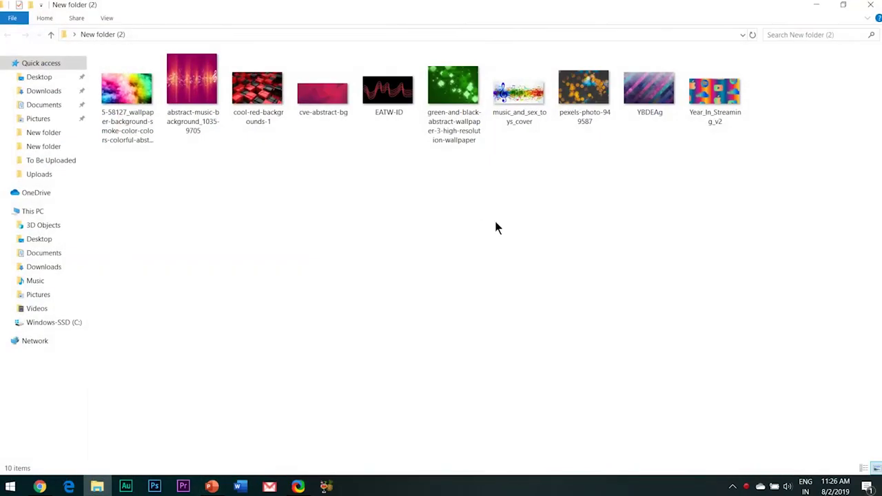
Step: Insert all the background pictures from New folder (2) onto the slide
right_click(513, 219)
left_click(545, 265)
key("ctrl+a")
left_click_drag(182, 66, 637, 274)
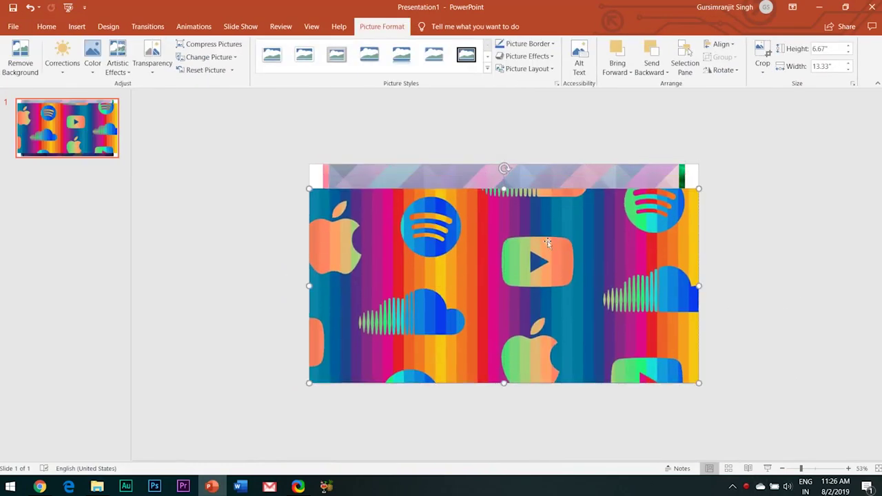
Step: Move the whole stack of inserted pictures down to the slide's lower edge
left_click_drag(648, 240, 649, 407)
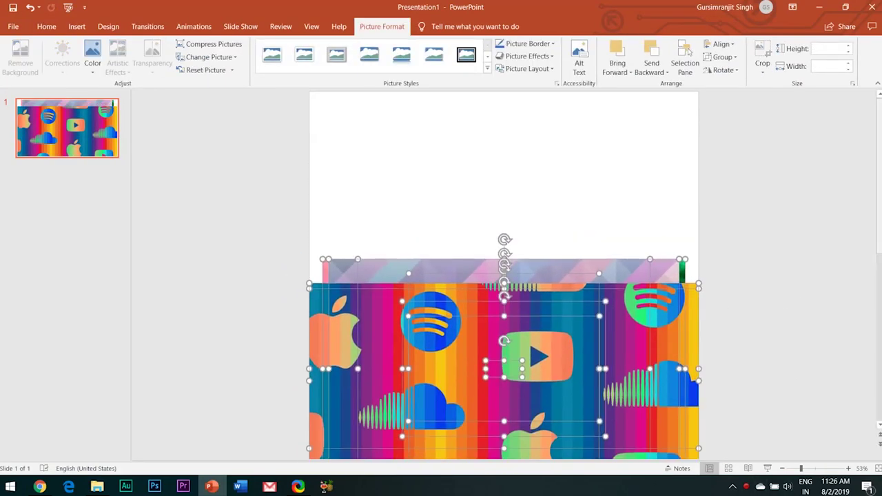
left_click_drag(649, 304, 643, 343)
left_click(778, 360)
Step: Shrink the topmost music-services picture and place it back on the picture stack below the slide
left_click_drag(576, 405, 580, 176)
left_click_drag(698, 289, 590, 237)
left_click_drag(432, 157, 483, 177)
left_click_drag(551, 175, 575, 391)
left_click(376, 154)
Step: Insert plain black WordArt reading LENOVO on the slide
left_click(84, 26)
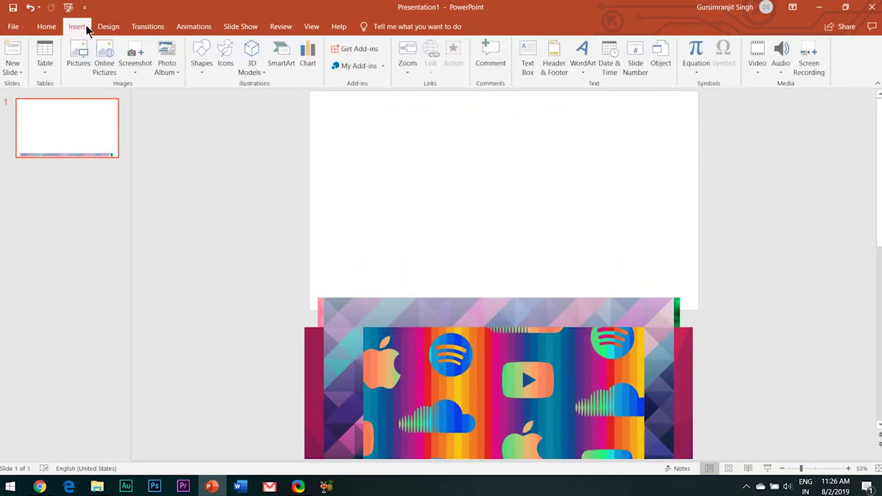
left_click(581, 63)
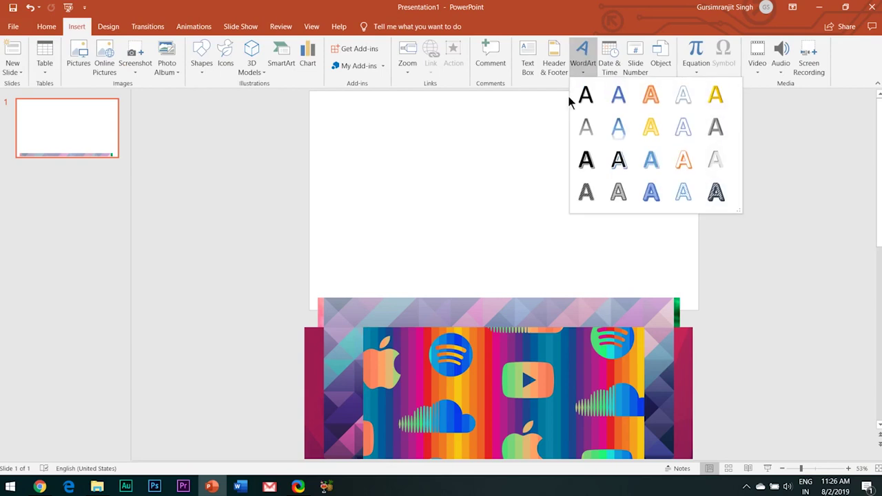
left_click(581, 89)
type("LENOVO")
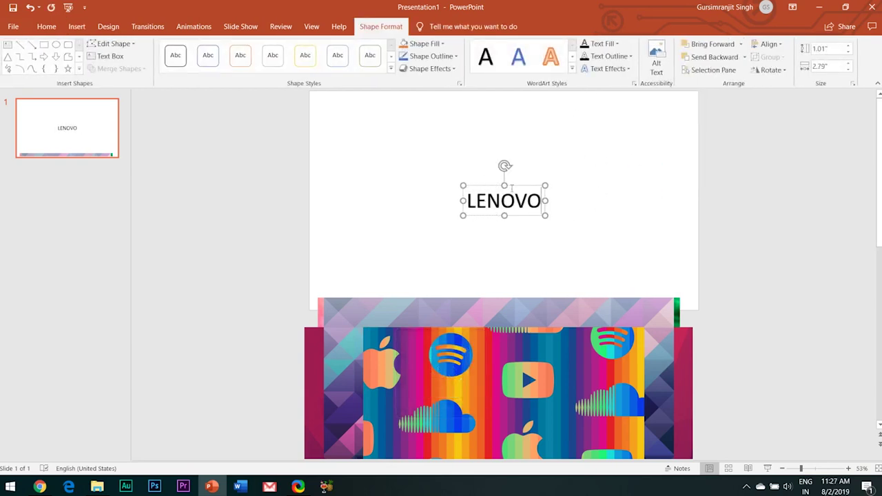
Step: Make the LENOVO text bold and enlarge it to font size 210
left_click(46, 29)
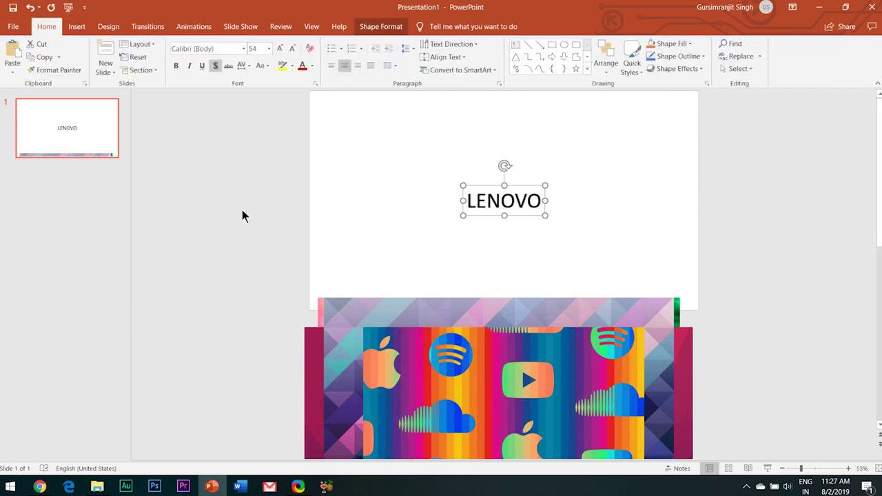
left_click(176, 66)
left_click(280, 53)
left_click(279, 52)
left_click(280, 53)
left_click(280, 52)
left_click(280, 52)
left_click(280, 52)
left_click(279, 53)
left_click_drag(438, 185, 435, 128)
left_click(280, 49)
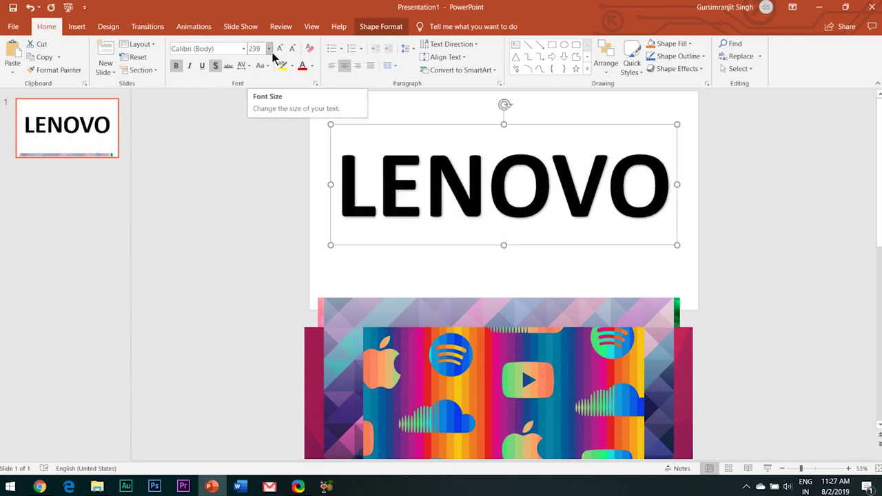
left_click(292, 49)
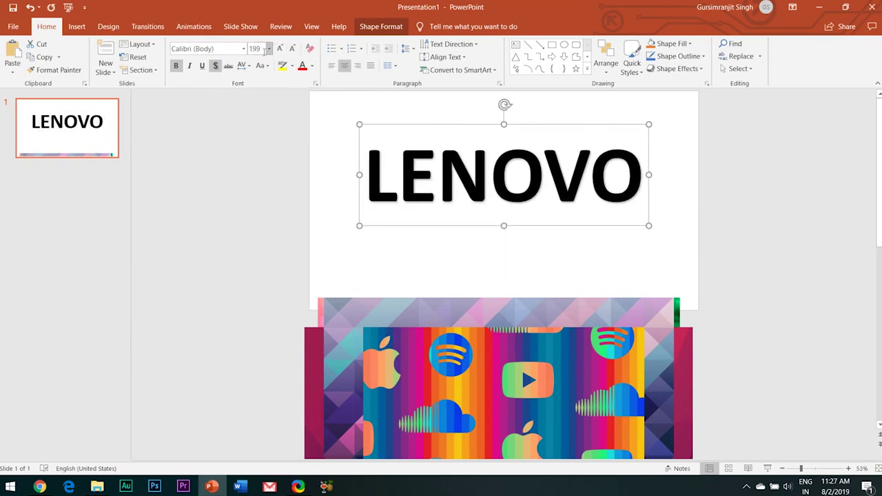
left_click(279, 48)
key("ctrl+z")
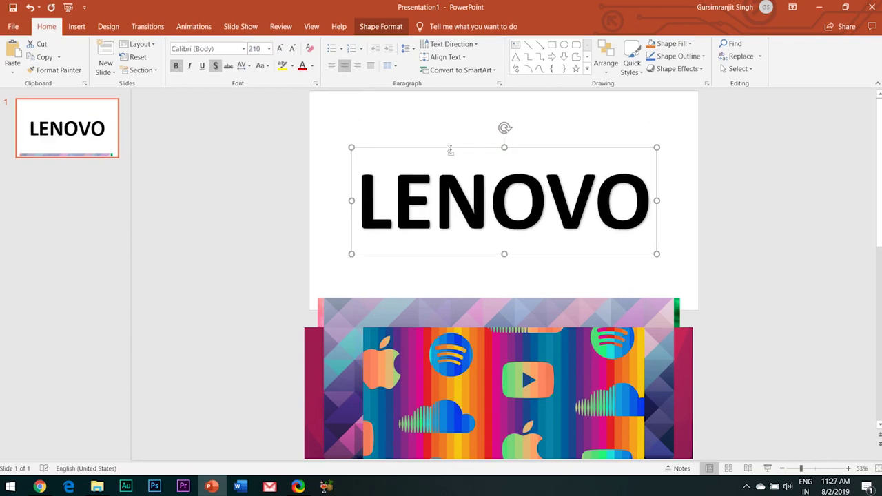
Step: Make six copies of the LENOVO text, moving the first copy off the slide
key("ctrl+v")
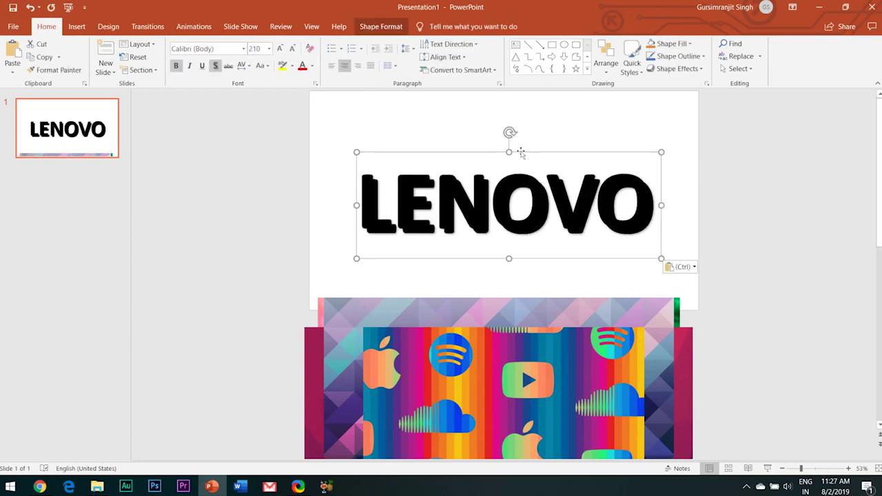
left_click(529, 150)
left_click_drag(490, 147, 805, 177)
scroll(599, 249, "down", 3)
key("ctrl+v")
key("ctrl+v")
key("ctrl+v")
key("ctrl+v")
key("ctrl+v")
Step: Spread the LENOVO copies around the outside of the slide, leaving one LENOVO text on it
left_click_drag(616, 316, 581, 330)
mouse_move(640, 263)
left_mouse_down()
mouse_move(655, 219)
mouse_move(646, 256)
left_mouse_up()
left_click_drag(647, 219, 469, 171)
left_click_drag(632, 222, 291, 217)
left_click_drag(637, 218, 642, 226)
left_click(578, 238)
Step: Centre the LENOVO text on the slide using Distribute Horizontally and Distribute Vertically
left_click(498, 274)
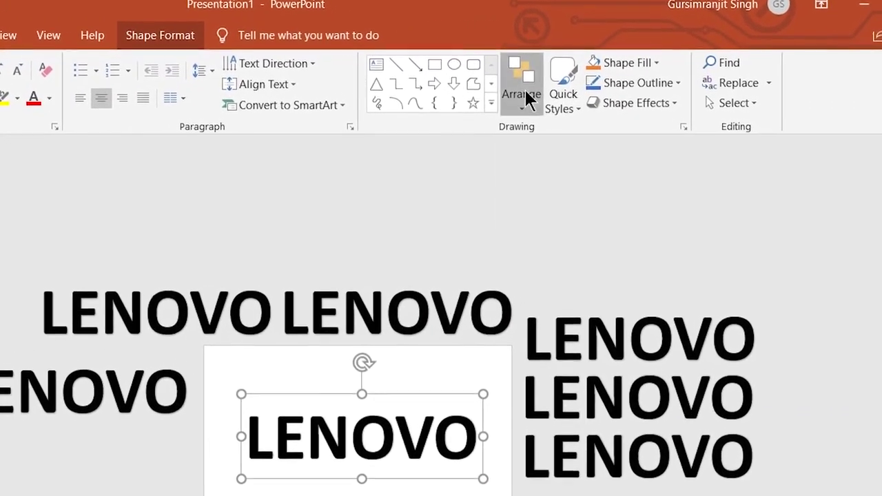
left_click(524, 89)
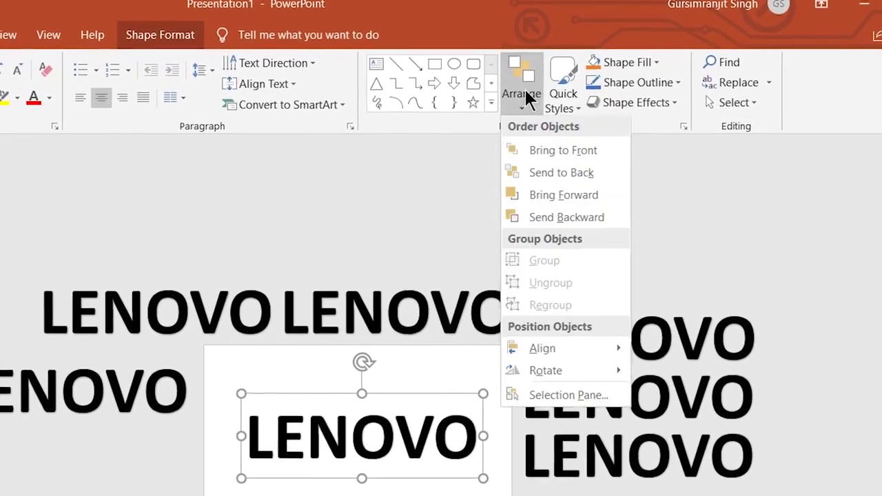
mouse_move(572, 349)
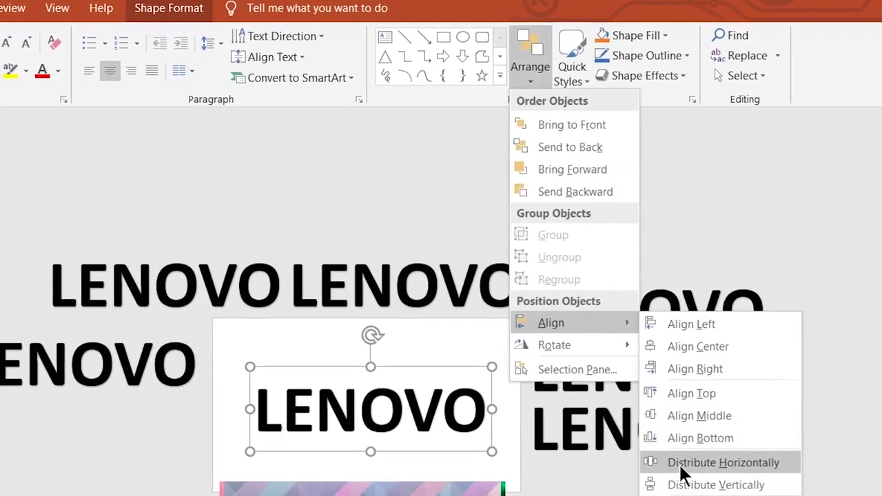
left_click(682, 474)
left_click(544, 66)
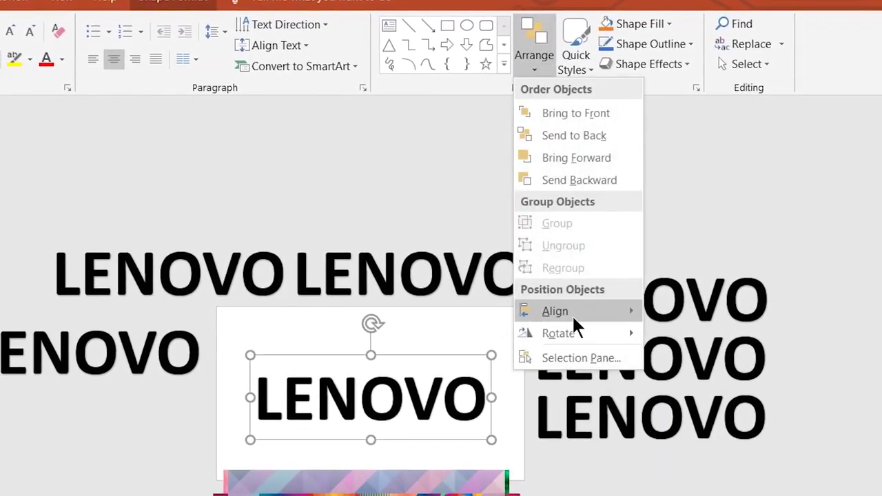
mouse_move(572, 314)
left_click(720, 449)
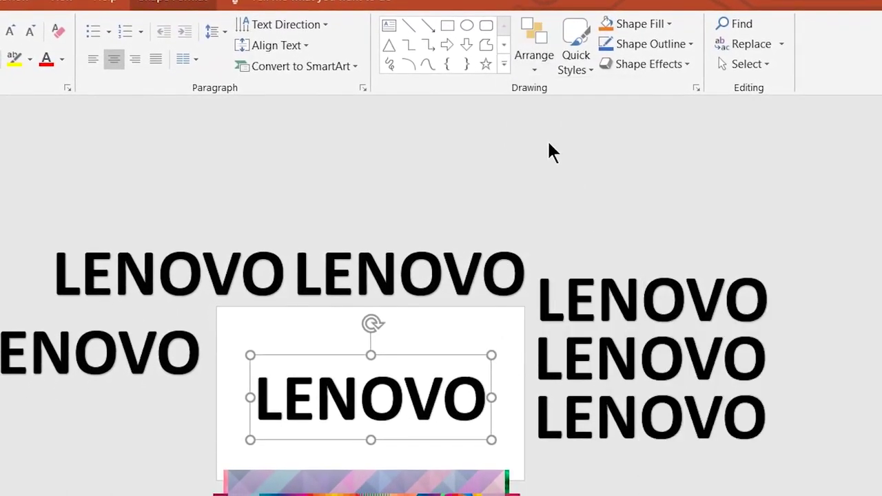
left_click(526, 61)
mouse_move(633, 311)
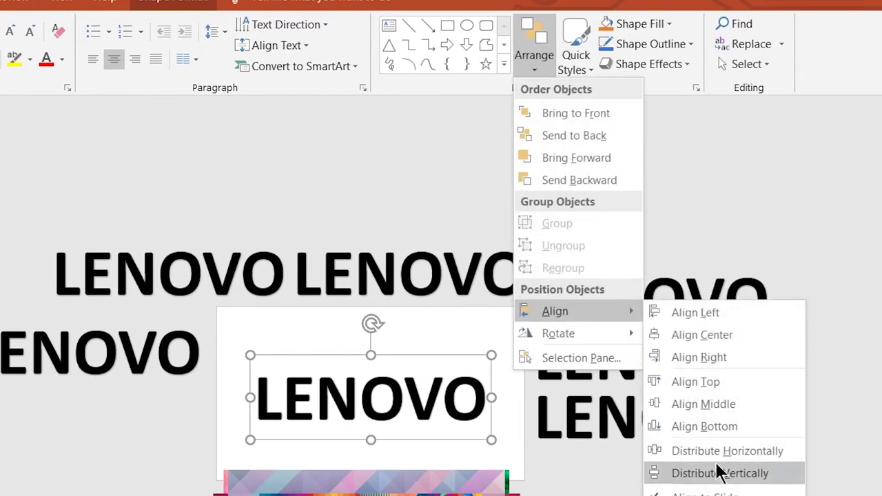
left_click(717, 474)
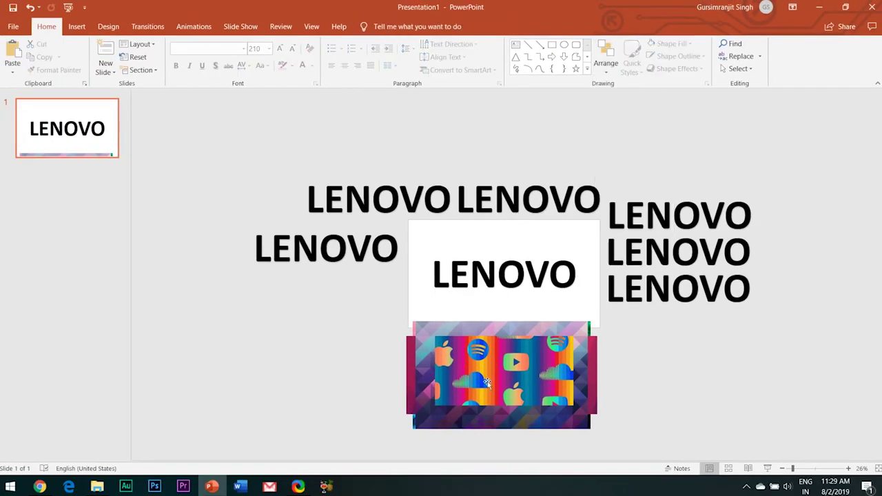
Step: Stack the background pictures beside the slide, beneath the LENOVO copies, resizing them to roughly the text's width
left_click_drag(465, 369, 669, 370)
left_click_drag(496, 380, 695, 383)
left_click_drag(785, 431, 767, 401)
left_click_drag(483, 382, 645, 365)
left_click_drag(714, 391, 729, 401)
left_click_drag(729, 363, 767, 363)
double_click(726, 370)
left_click_drag(691, 325, 686, 325)
left_click_drag(691, 401, 700, 400)
left_click_drag(501, 375, 552, 374)
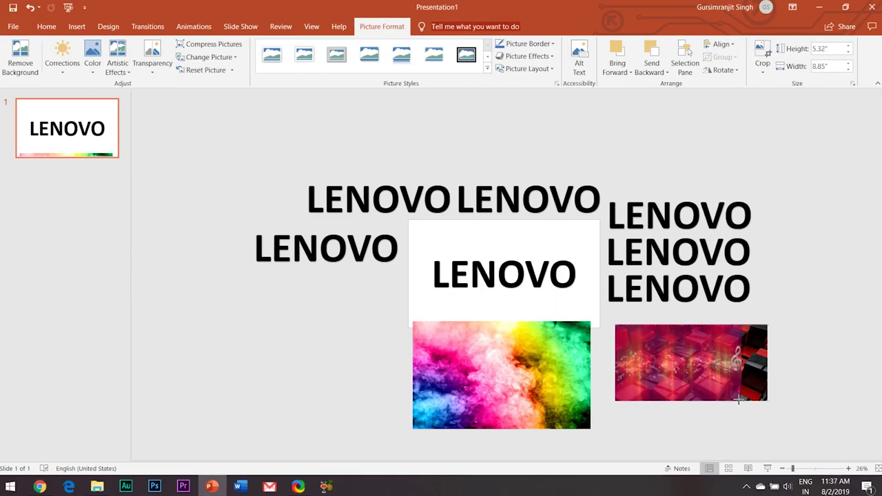
left_click_drag(524, 366, 725, 379)
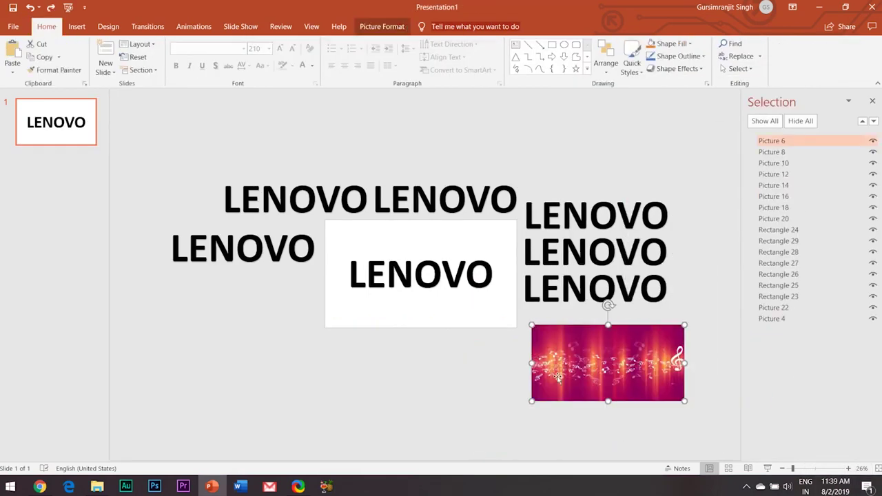
Step: Bring the LENOVO text on the slide to the front
left_click(610, 69)
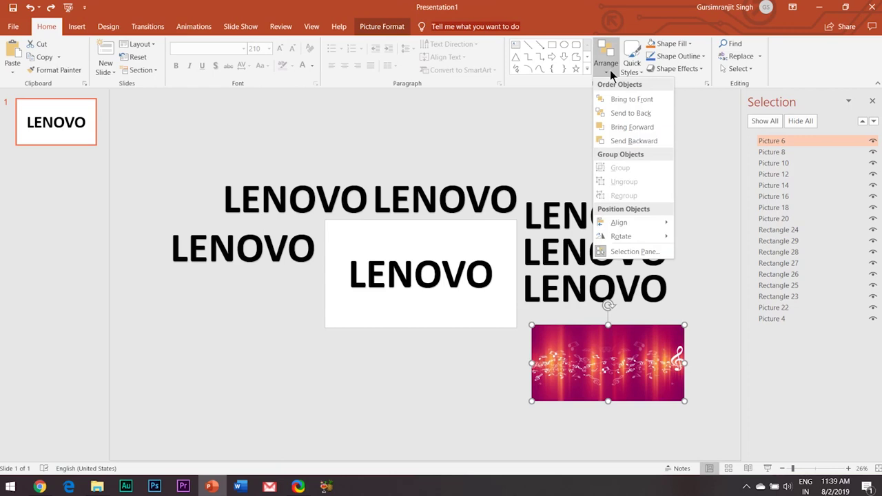
left_click(387, 267)
left_click(388, 268)
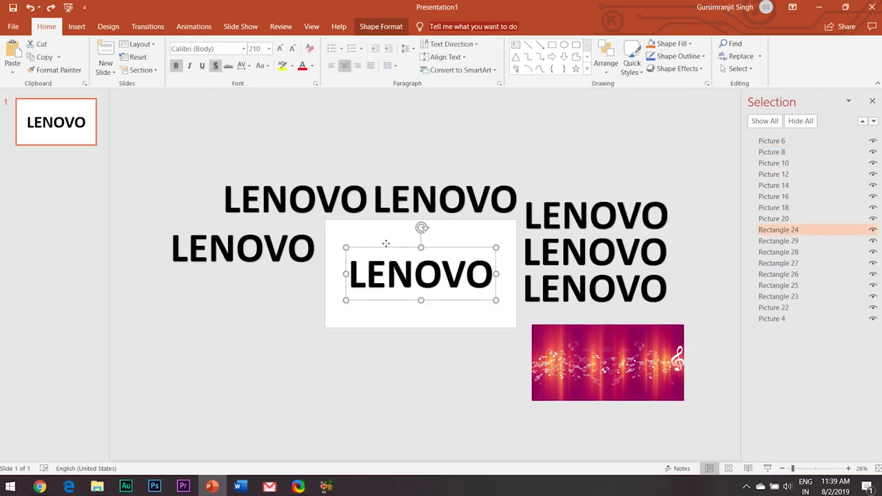
right_click(385, 243)
left_click(432, 323)
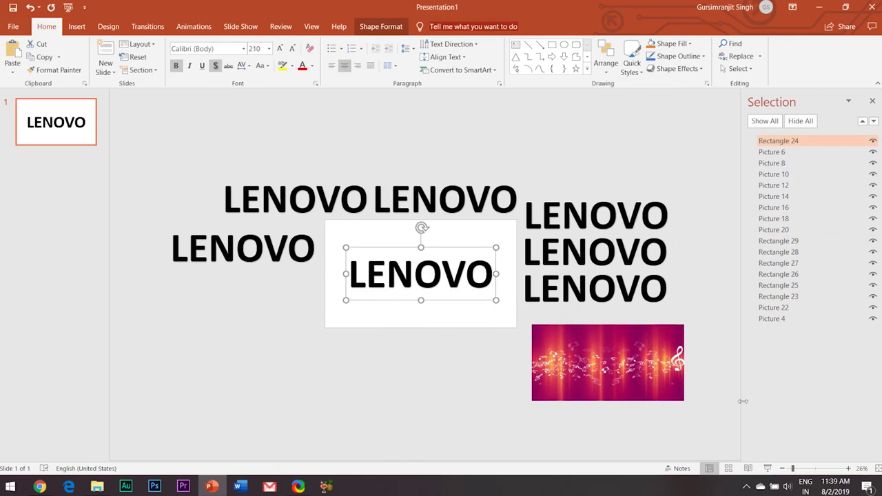
Step: Centre the music-notes picture behind the slide's LENOVO text using Distribute Horizontally and Distribute Vertically
left_click(581, 361)
left_click(610, 54)
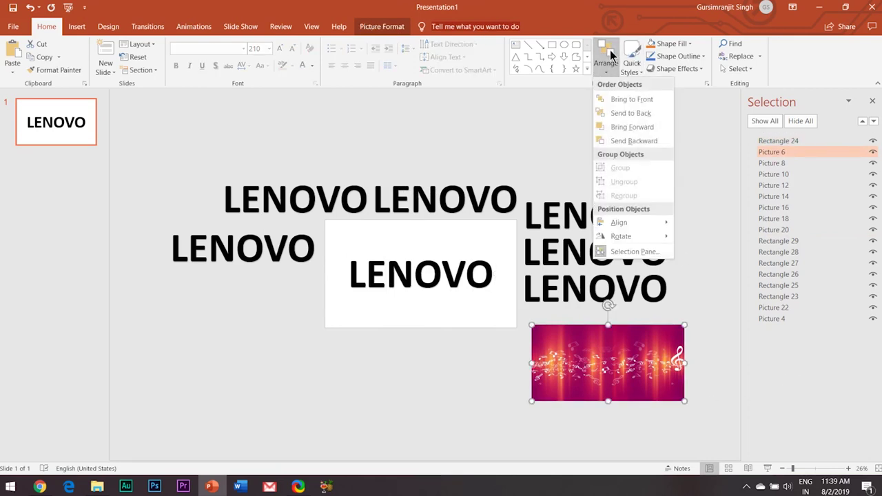
mouse_move(654, 221)
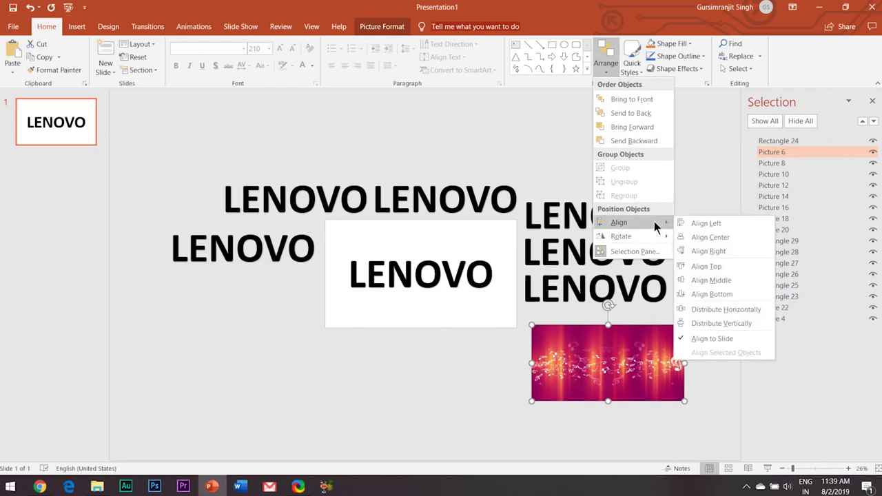
left_click(726, 311)
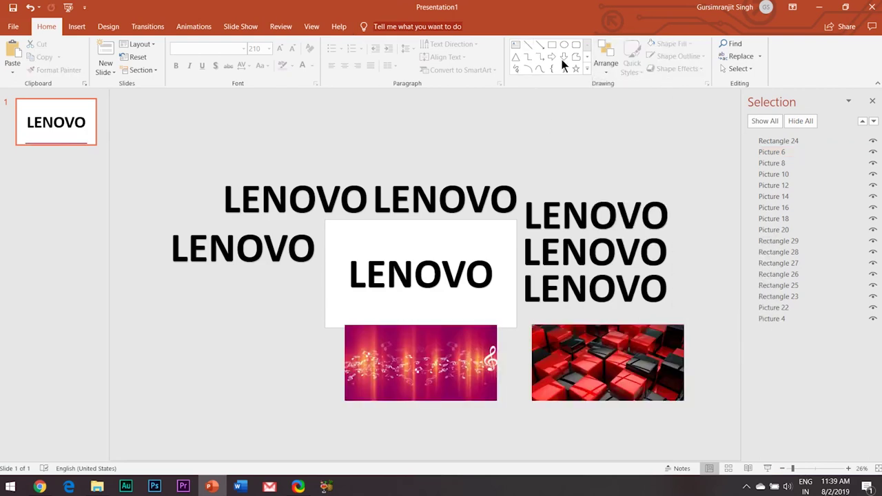
left_click(612, 62)
mouse_move(632, 223)
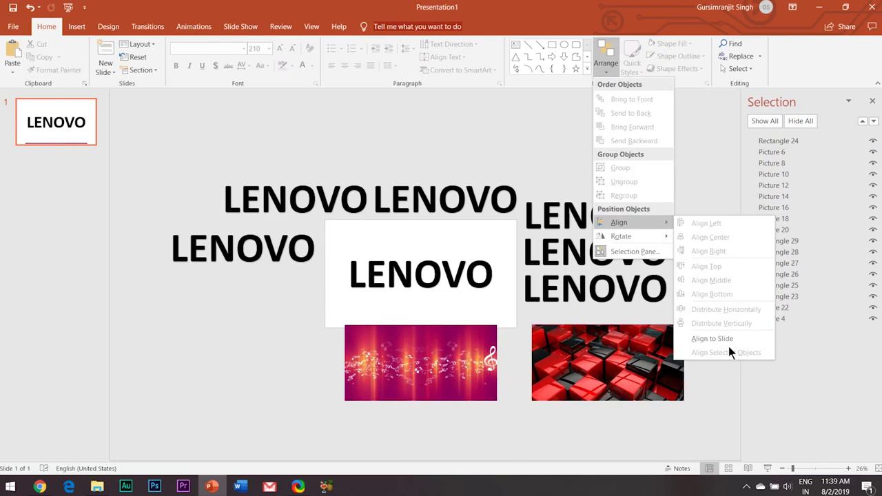
left_click(482, 352)
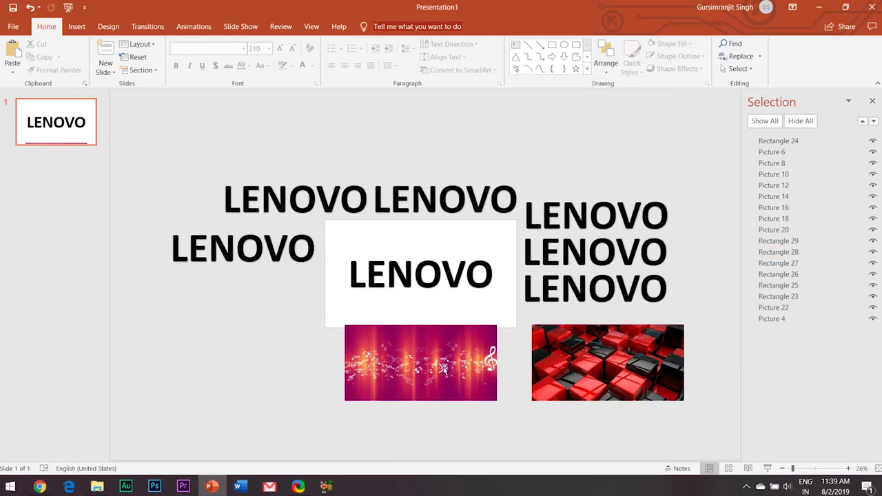
left_click(444, 368)
left_click(613, 69)
mouse_move(645, 220)
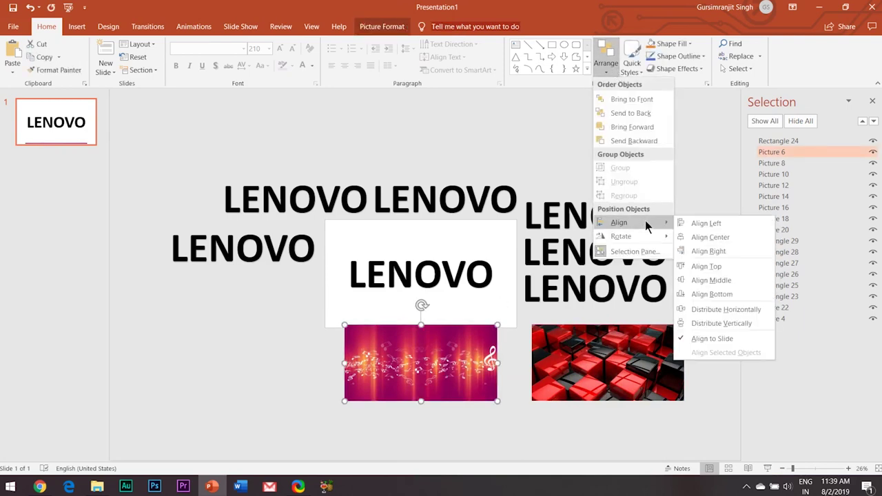
left_click(736, 322)
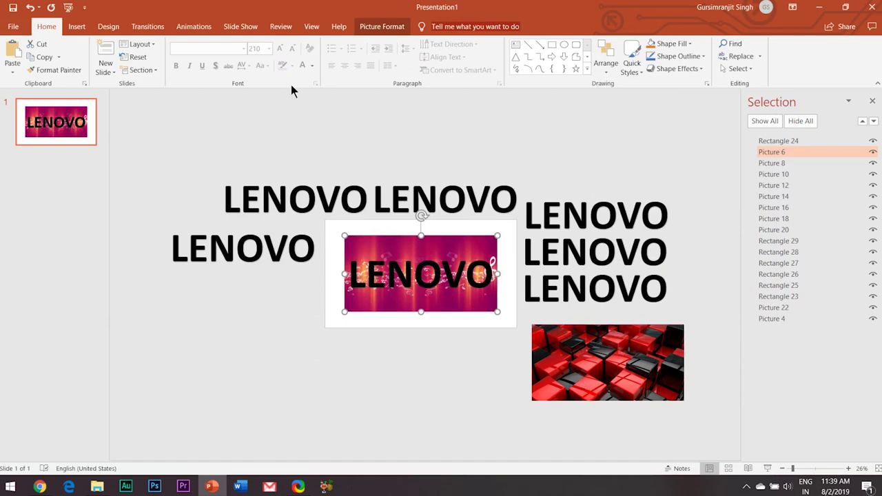
left_click(181, 356)
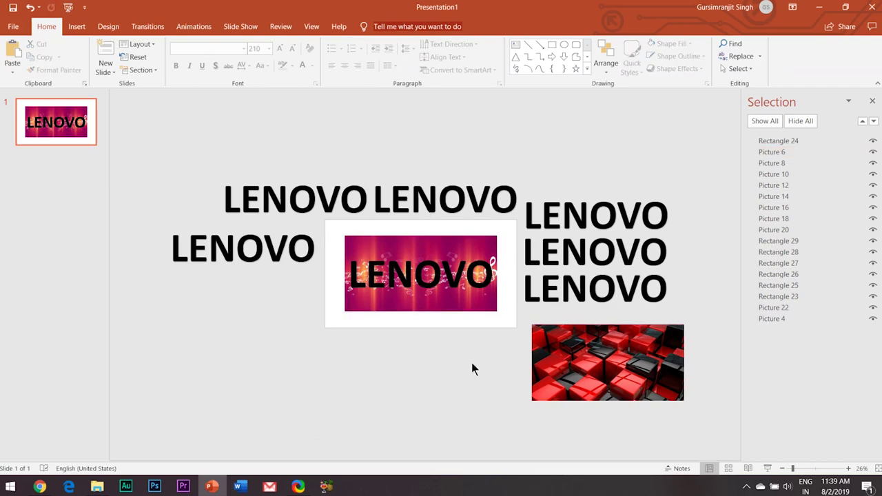
Step: Merge the music-notes picture on the slide with the LENOVO text in front of it using Combine
left_click(426, 304)
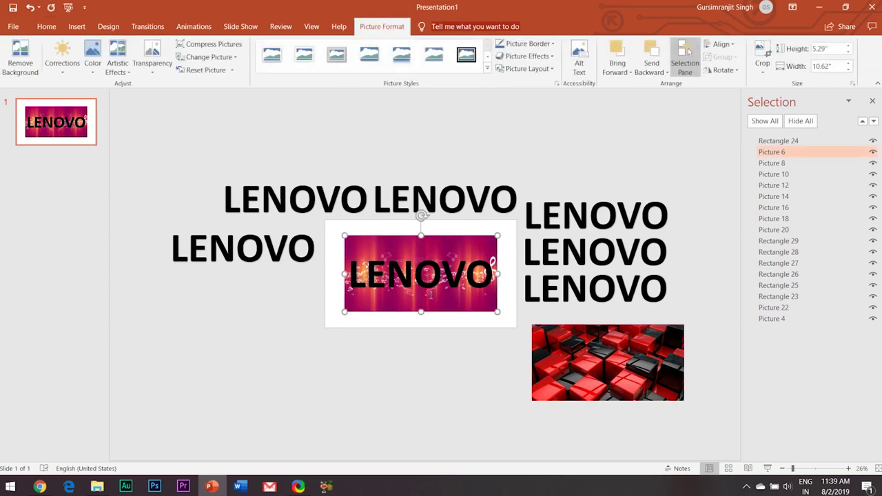
left_click(419, 278, "shift")
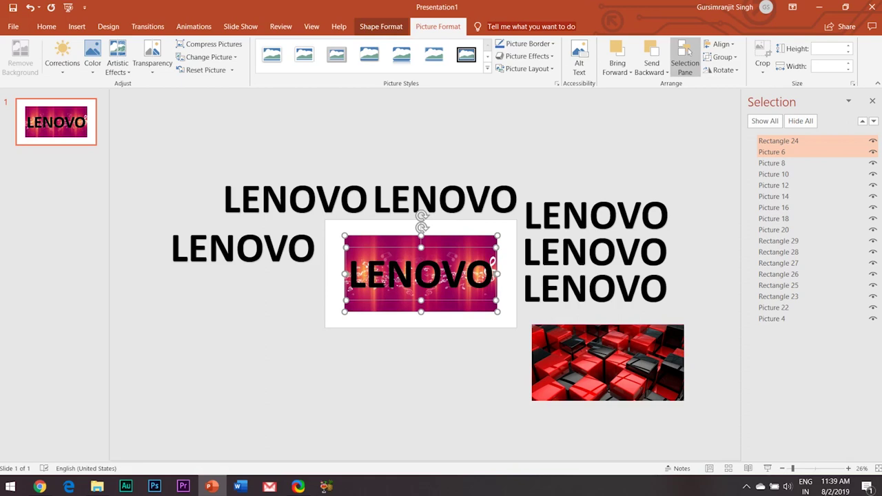
left_click(383, 25)
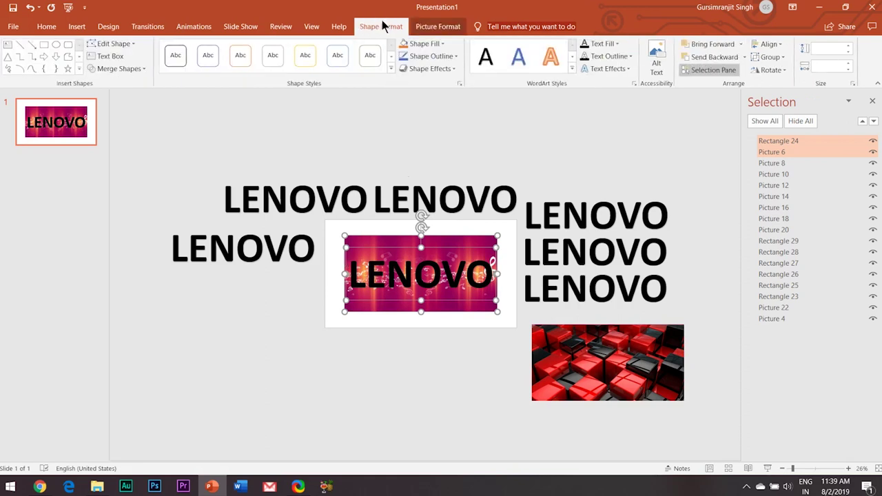
left_click(119, 69)
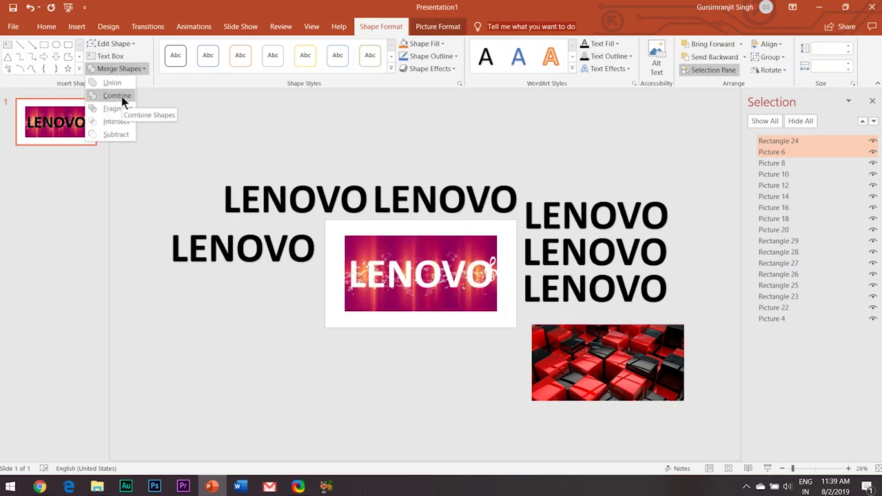
left_click(121, 97)
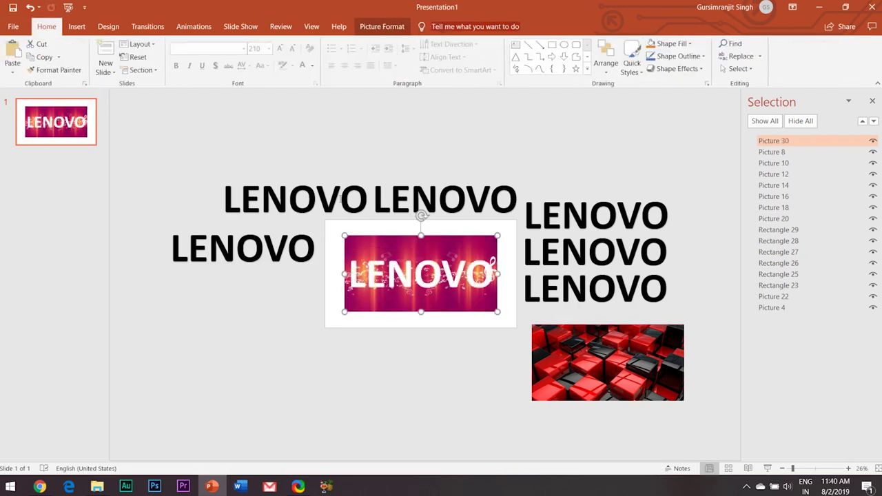
left_click(385, 407)
right_click(599, 374)
left_click(600, 374)
left_click(576, 282)
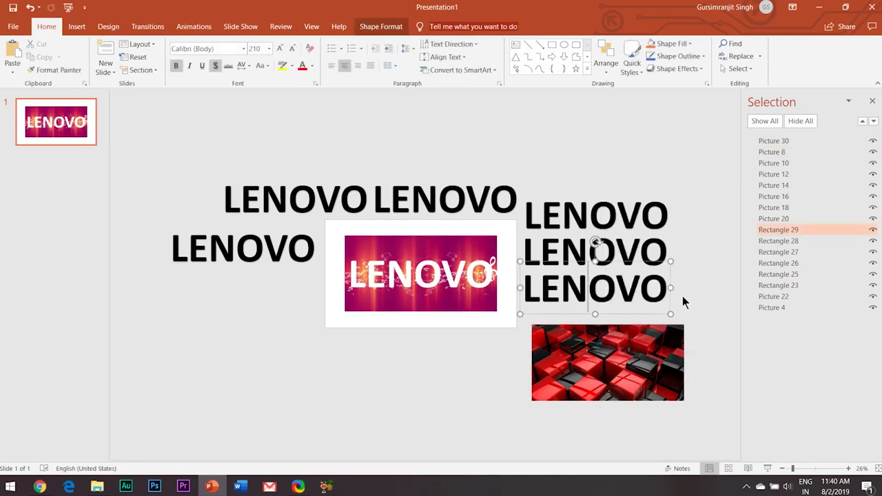
left_click(610, 68)
mouse_move(652, 235)
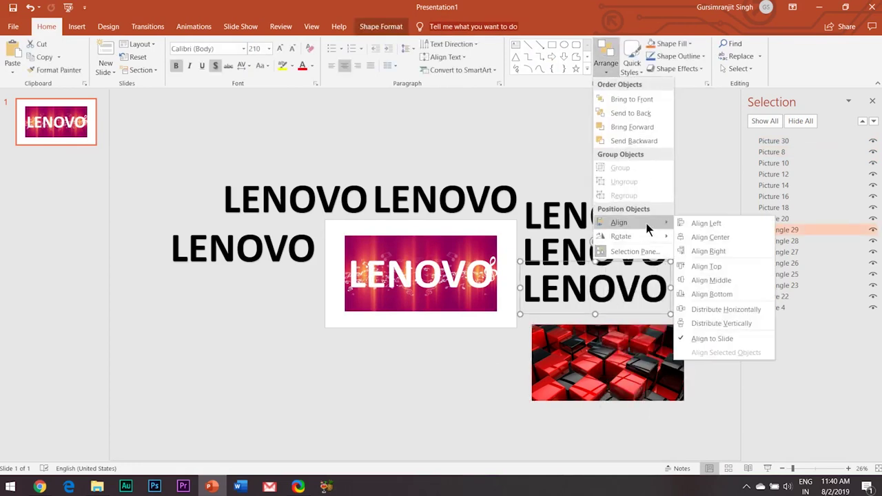
key("Escape")
Step: Send the combined music-notes LENOVO picture to the back of all objects
right_click(429, 282)
left_click(455, 200)
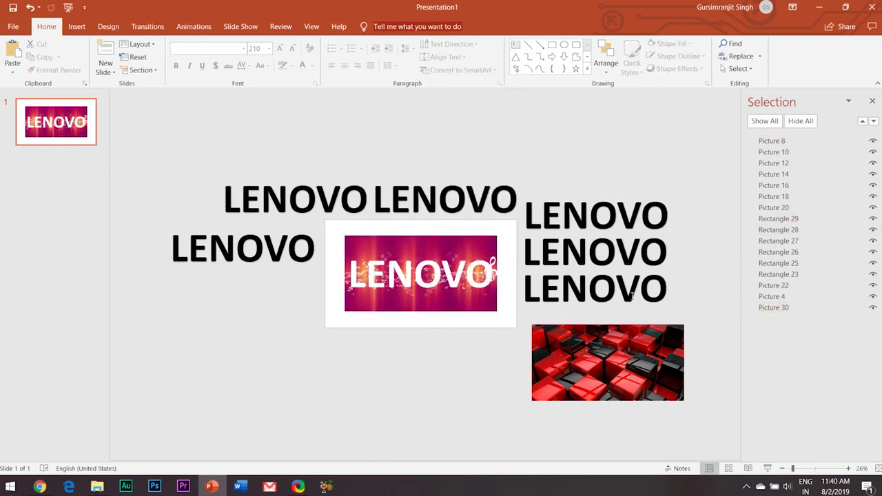
Step: Centre the lowest LENOVO copy beside the slide on the slide using Distribute Horizontally and Distribute Vertically
left_click(671, 260)
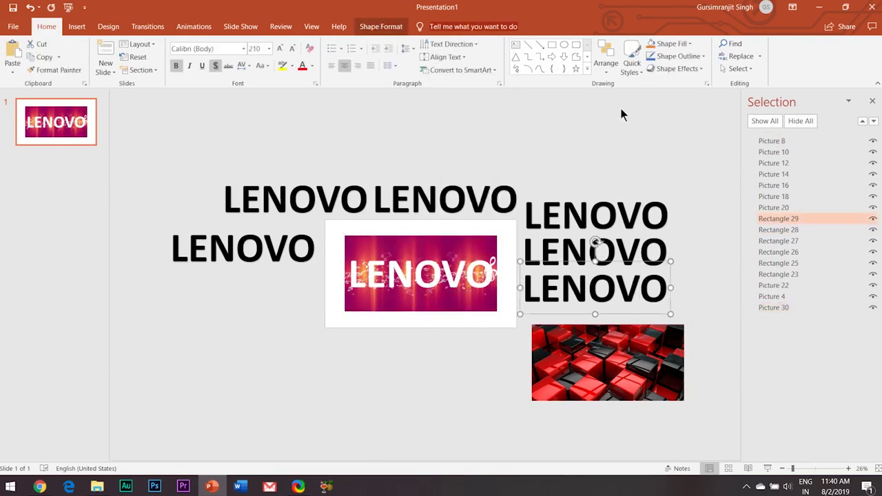
left_click(604, 66)
mouse_move(635, 225)
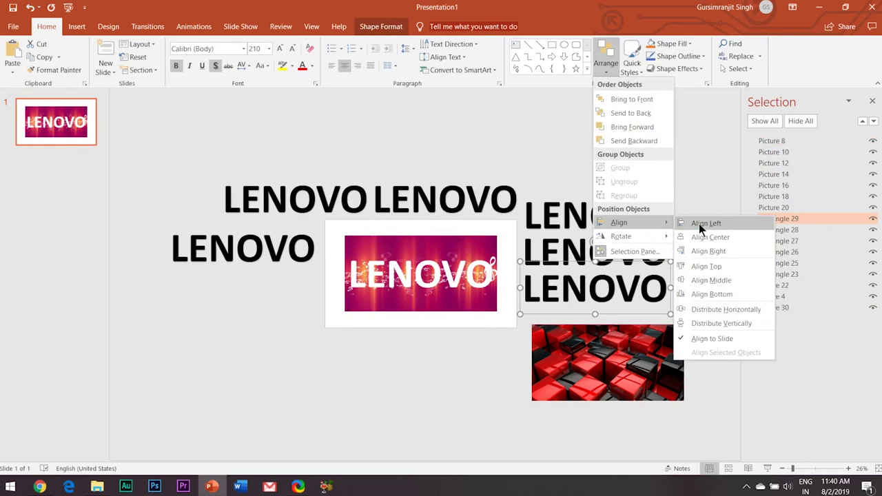
left_click(715, 314)
left_click(604, 63)
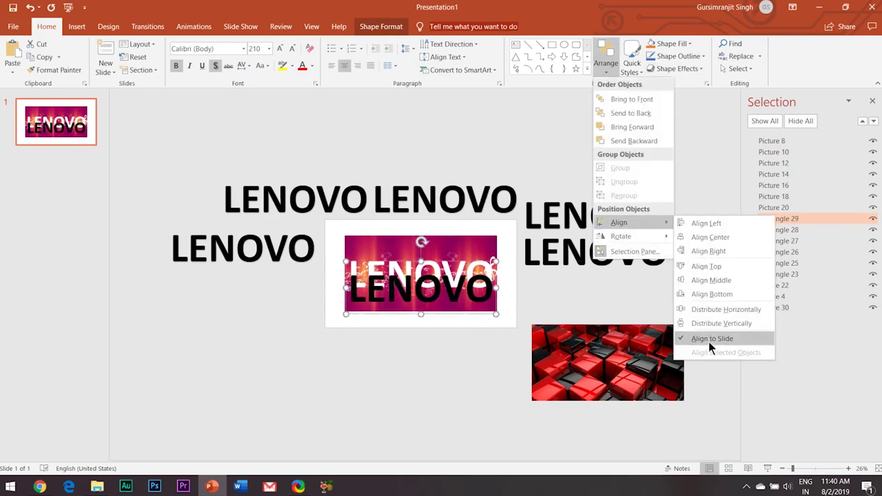
left_click(715, 323)
Step: Centre the red-and-black cubes picture on the slide using Distribute Horizontally and Distribute Vertically
left_click(604, 377)
left_click(612, 56)
mouse_move(644, 222)
left_click(726, 310)
left_click(604, 64)
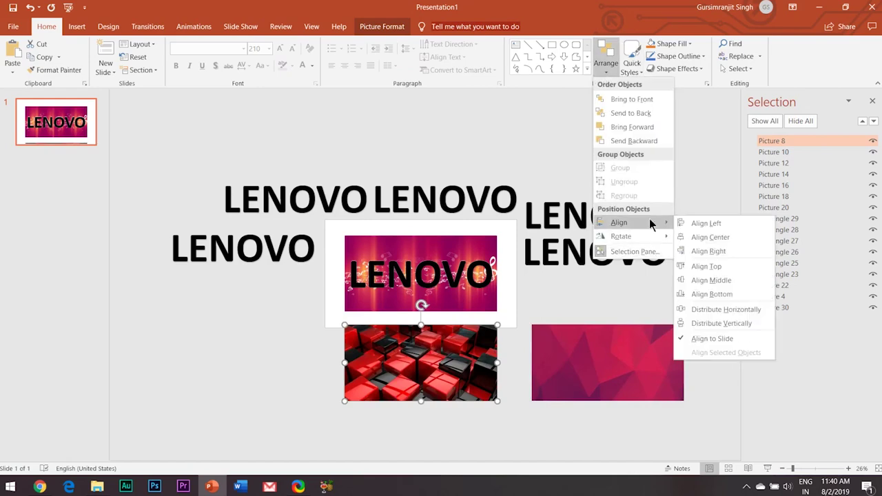
left_click(728, 321)
Step: Move the centred LENOVO text, Rectangle 29, above Picture 8 in the stacking order
left_click(731, 268)
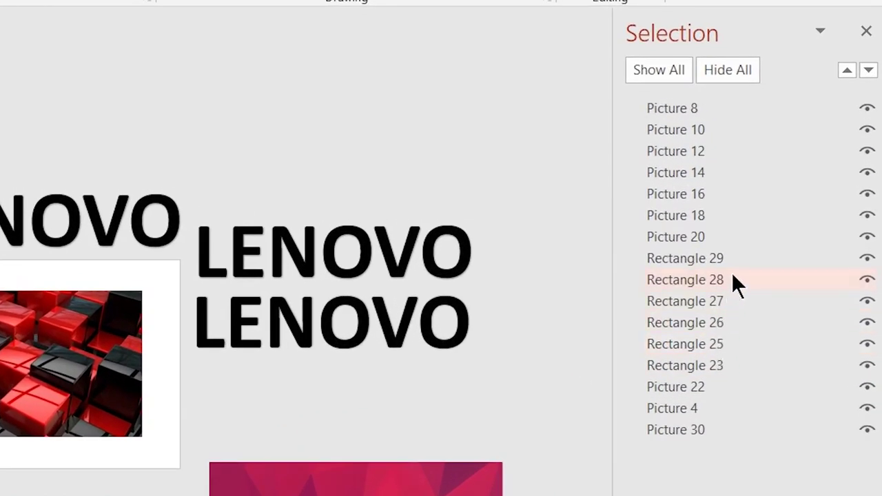
left_click_drag(706, 259, 665, 109)
key("Escape")
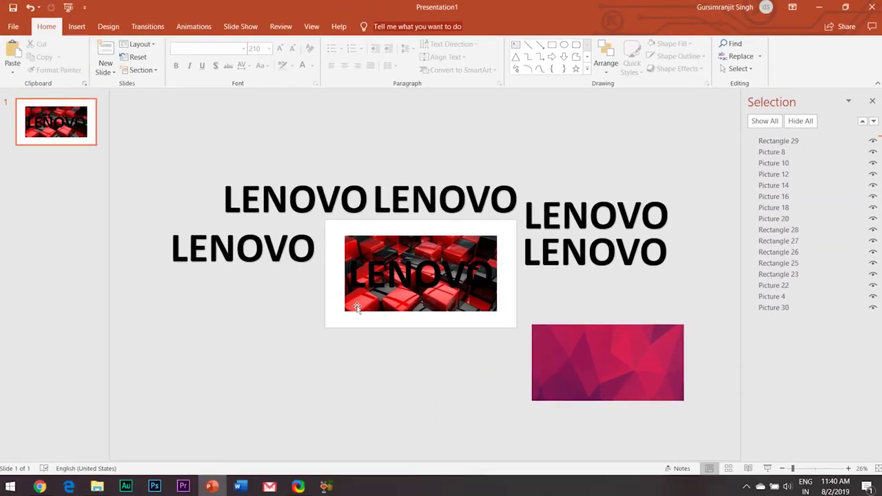
Step: Merge the red-and-black cubes picture with the centred LENOVO text using Combine
left_click(57, 383)
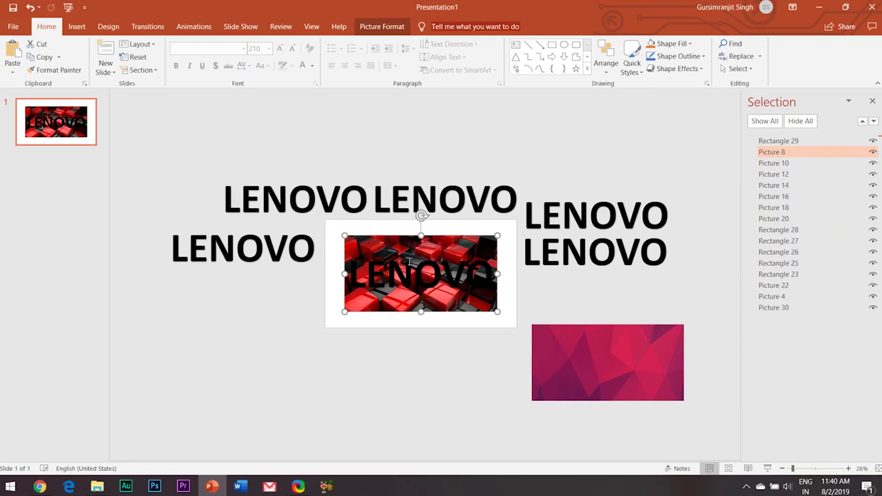
left_click(409, 261)
left_click(386, 26)
left_click(79, 69)
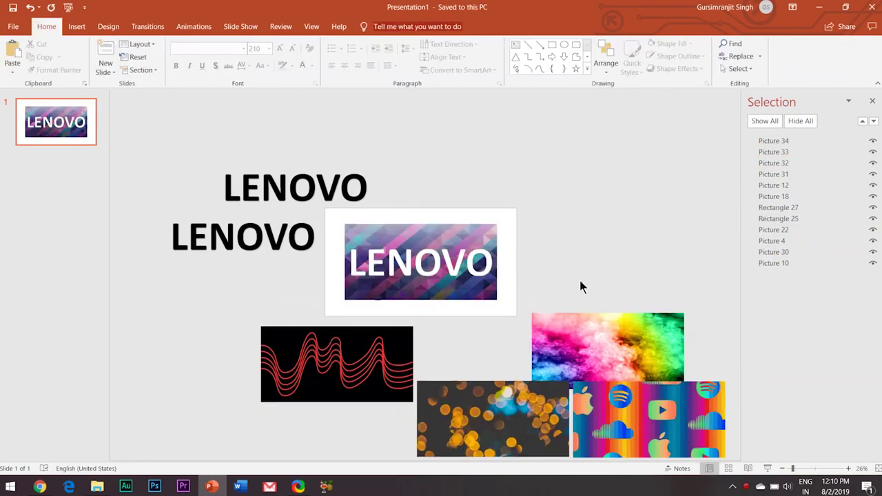
Step: Centre the remaining background pictures and LENOVO copies on the slide and combine each picture with its text
left_click(494, 418)
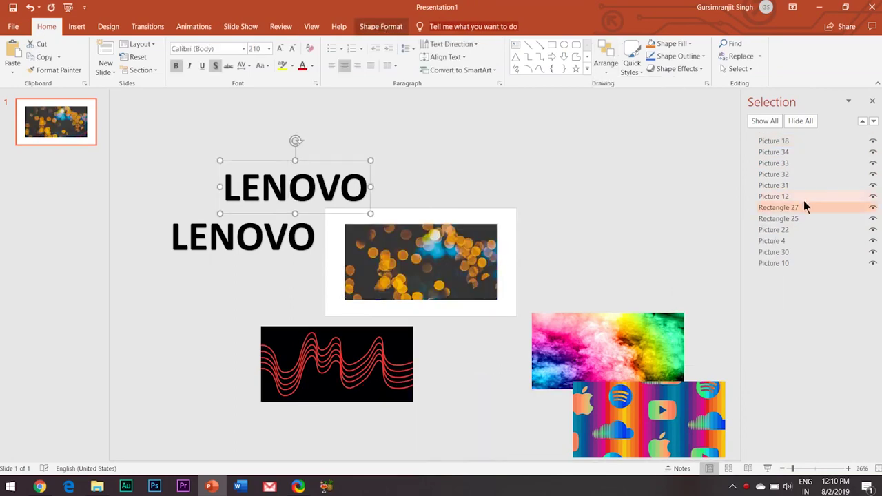
left_click(605, 63)
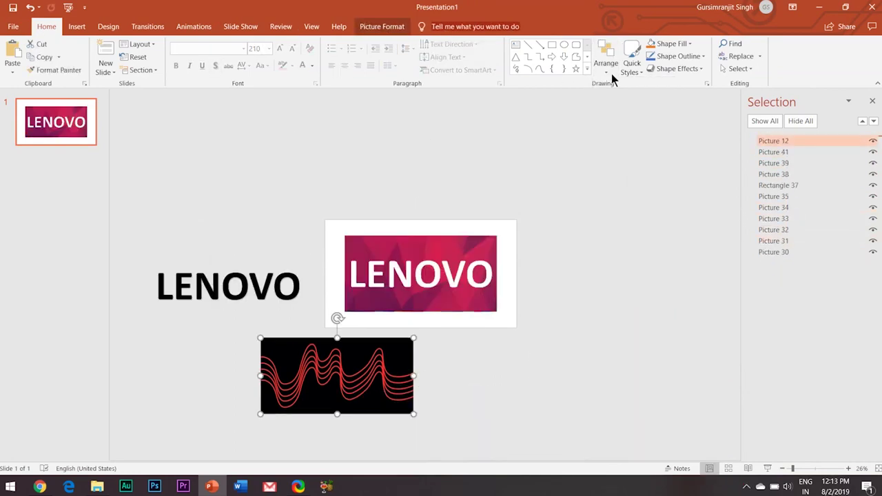
left_click(605, 63)
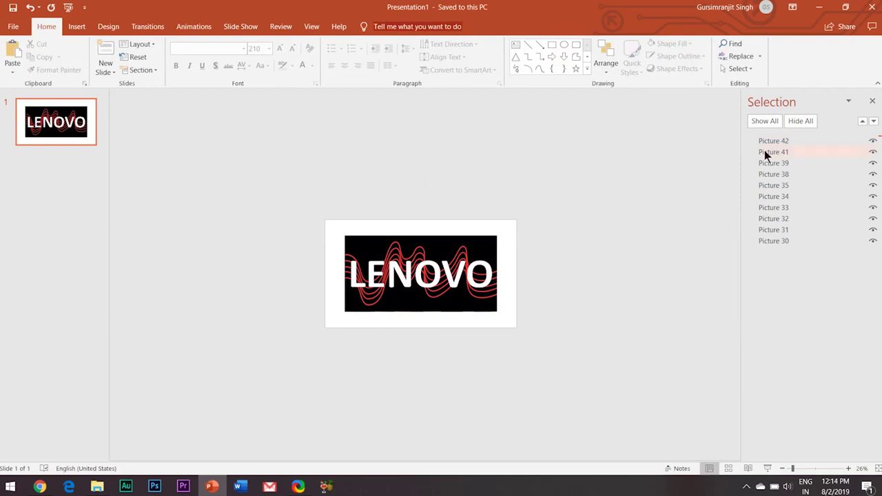
Step: Reorder the merged pictures with Picture 33 on top and Pictures 41 and 42 at the bottom, and preview the slide show
left_click_drag(764, 142, 773, 241)
left_click_drag(772, 141, 773, 242)
left_click_drag(777, 184, 777, 139)
mouse_move(785, 241)
left_mouse_down()
mouse_move(783, 143)
mouse_move(783, 230)
left_mouse_up()
left_click(642, 362)
key("F5")
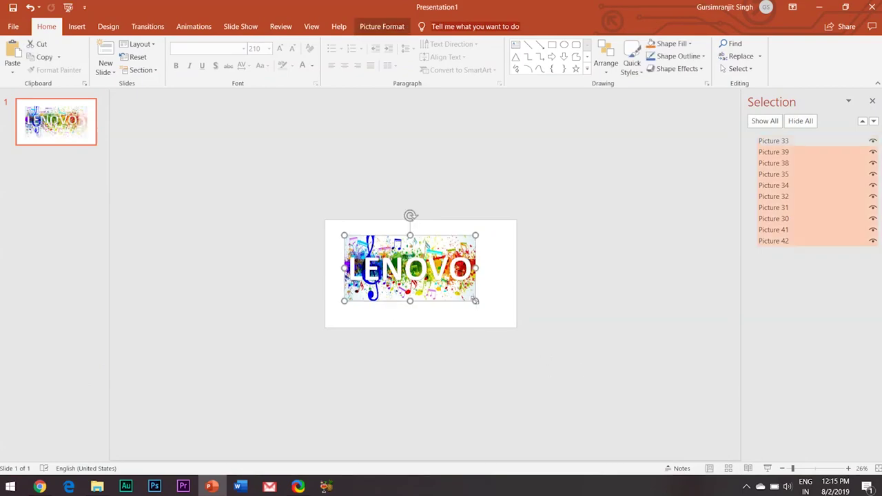
Step: Centre the selected stack of merged LENOVO pictures on the slide with the Distribute alignment commands
left_click(606, 63)
mouse_move(620, 221)
left_click(728, 321)
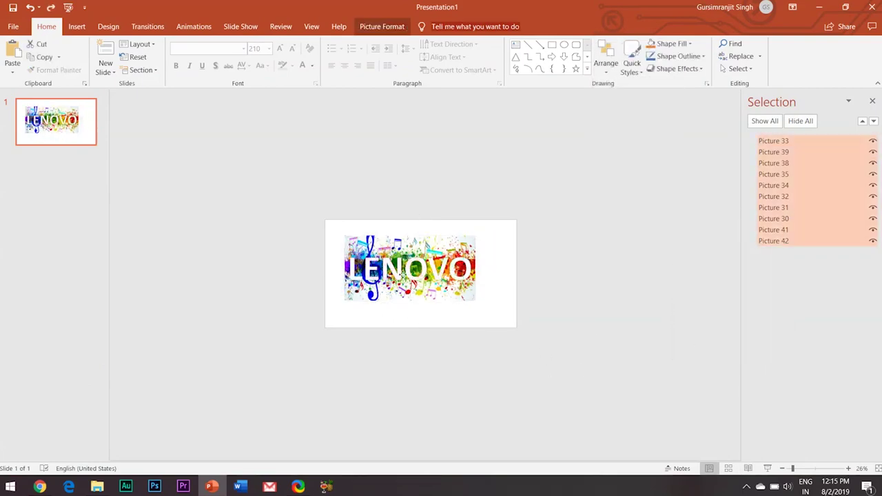
Step: Preview the slide in the slide show and shrink the stack of merged pictures slightly about its centre
key("F5")
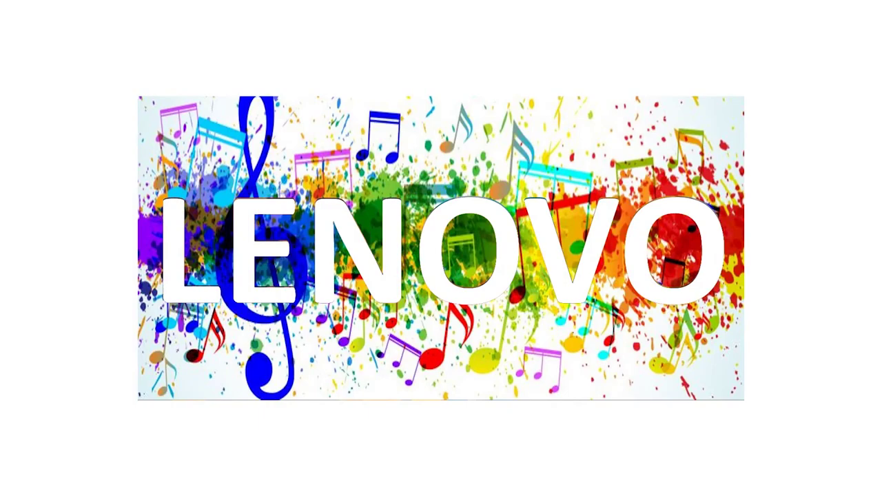
key("Escape")
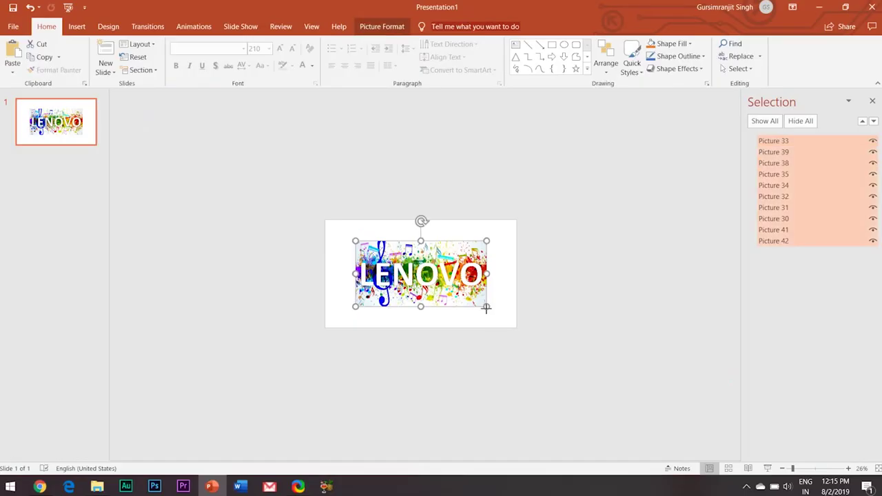
left_click(594, 339)
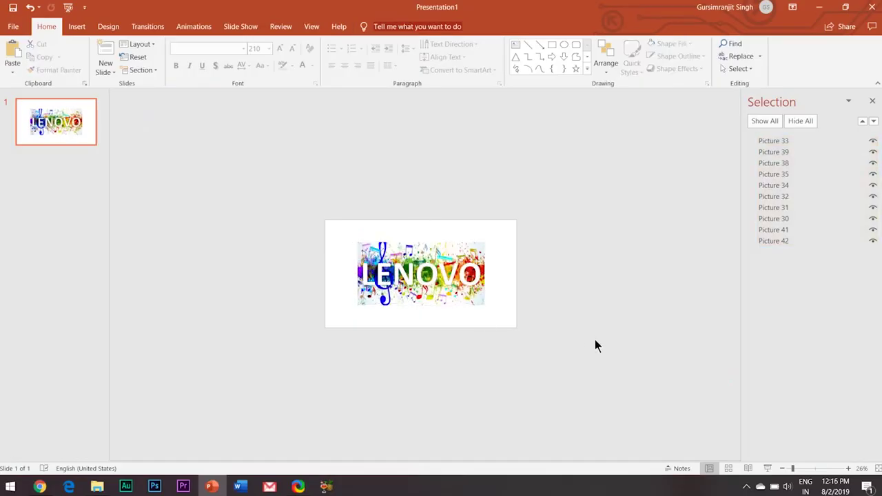
Step: Draw a rectangle about 4.4" high and 16.8" wide covering the upper part of the slide and the pictures' upper edge
left_click(67, 25)
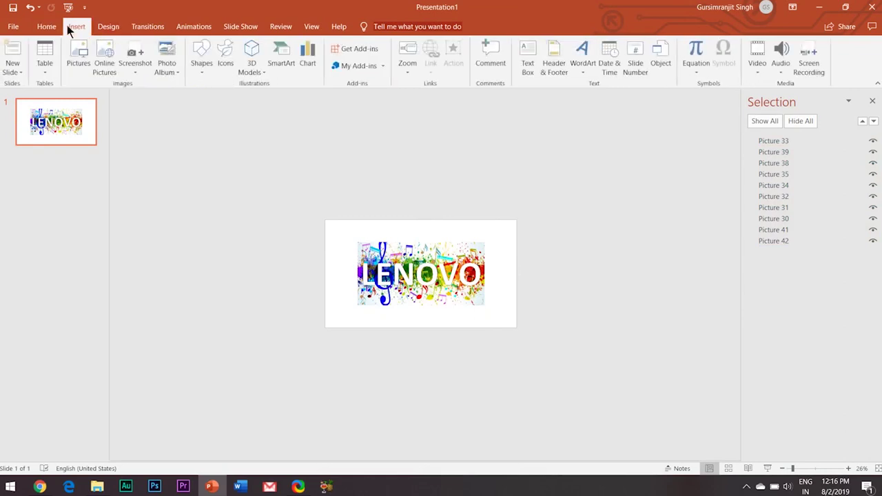
left_click(202, 69)
left_click(233, 99)
left_click_drag(300, 188, 542, 251)
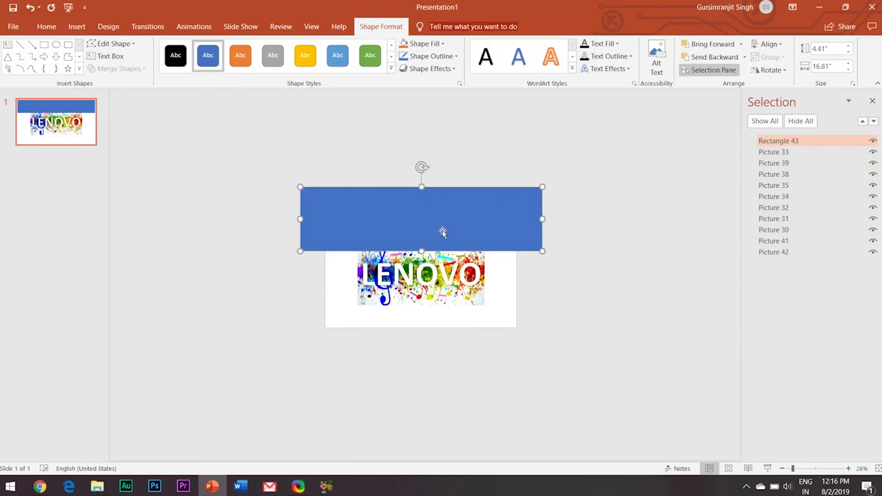
Step: Give the rectangle a white-filled shape style and remove its outline
left_click(394, 69)
left_click(336, 81)
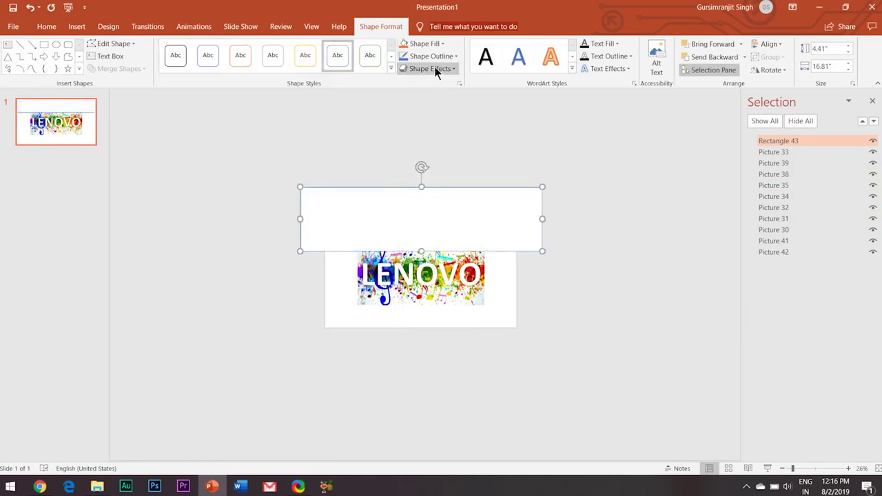
left_click(434, 67)
left_click(431, 57)
left_click(645, 293)
left_click(644, 294)
Step: Place a copy of the white rectangle over the pictures' lower edge and preview the slide show
left_click(411, 210)
left_click_drag(413, 221, 419, 320)
left_click(767, 469)
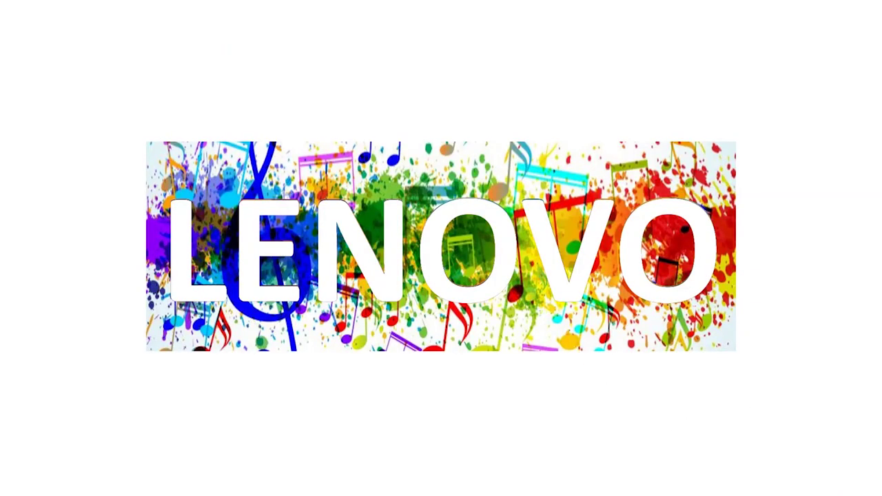
key("Escape")
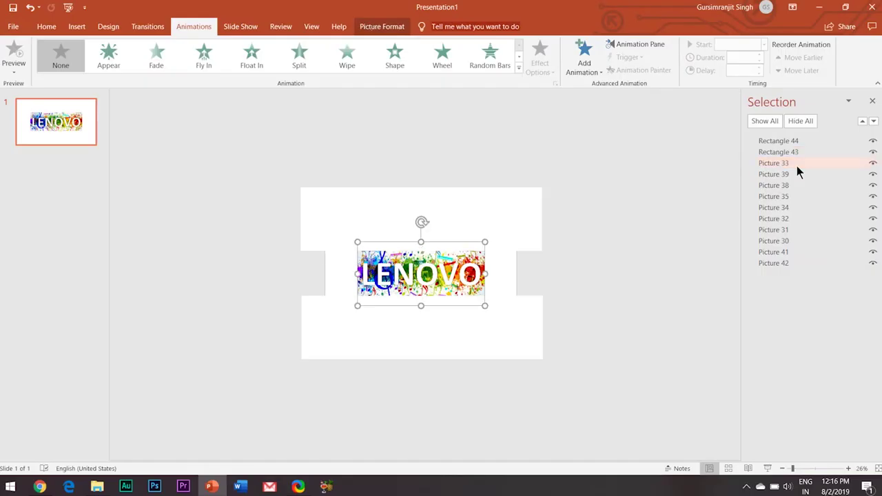
left_click(775, 164)
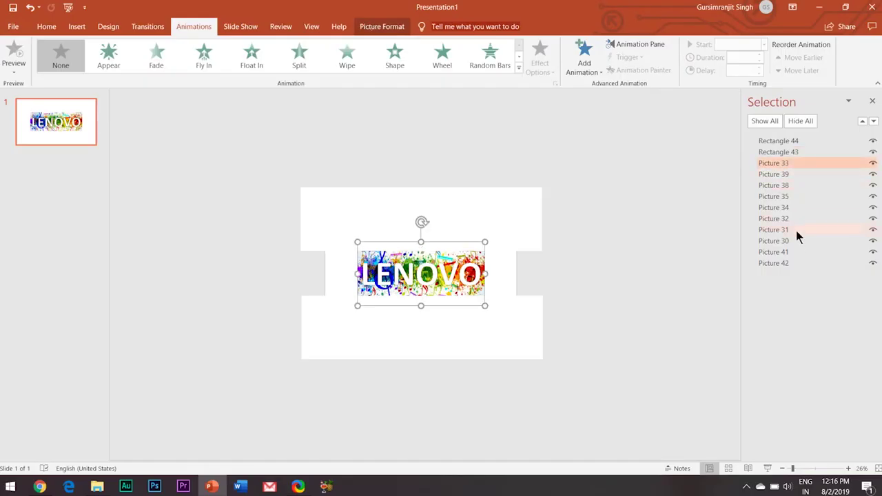
left_click(792, 262)
left_click(783, 164)
left_click(647, 300)
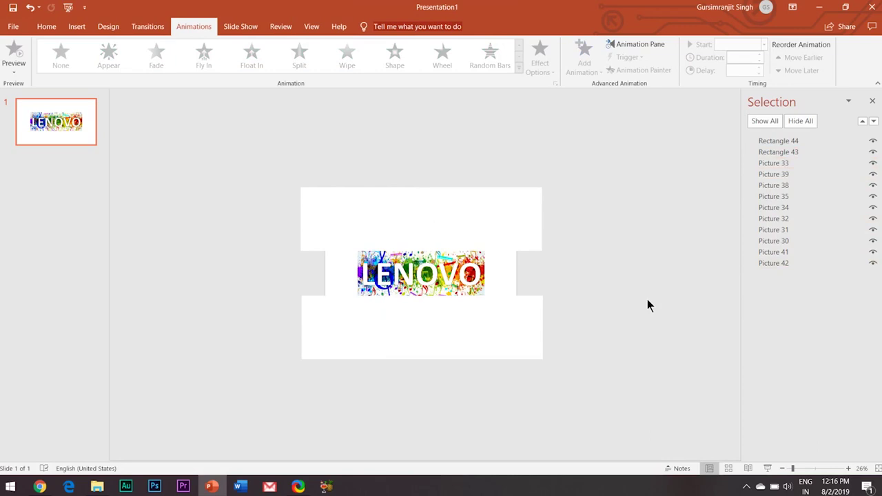
Step: Add the Appear animation to all merged LENOVO pictures, leaving out the two white rectangles, and display the slide's animation list
key("ctrl+a")
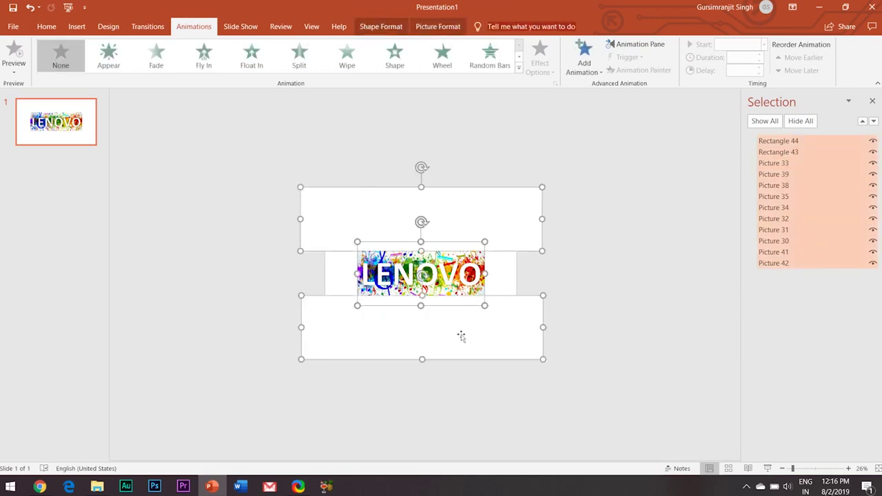
left_click(461, 336, "ctrl")
left_click(496, 219, "ctrl")
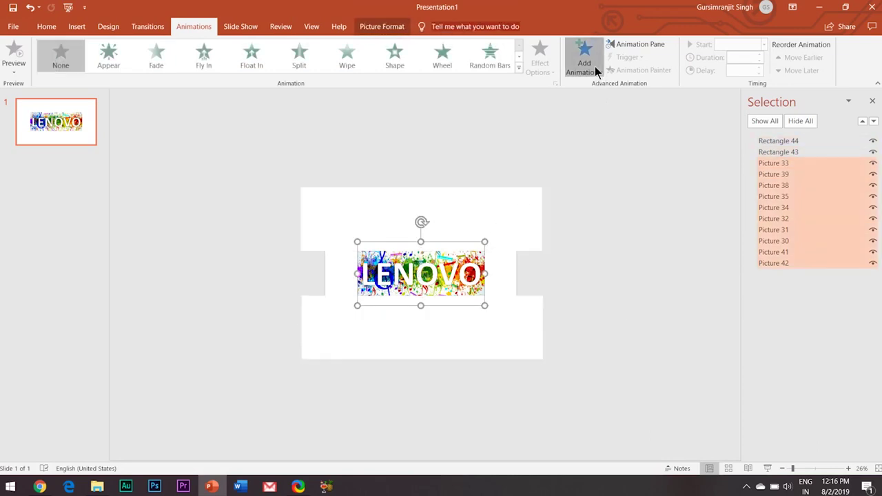
left_click(584, 58)
left_click(594, 98)
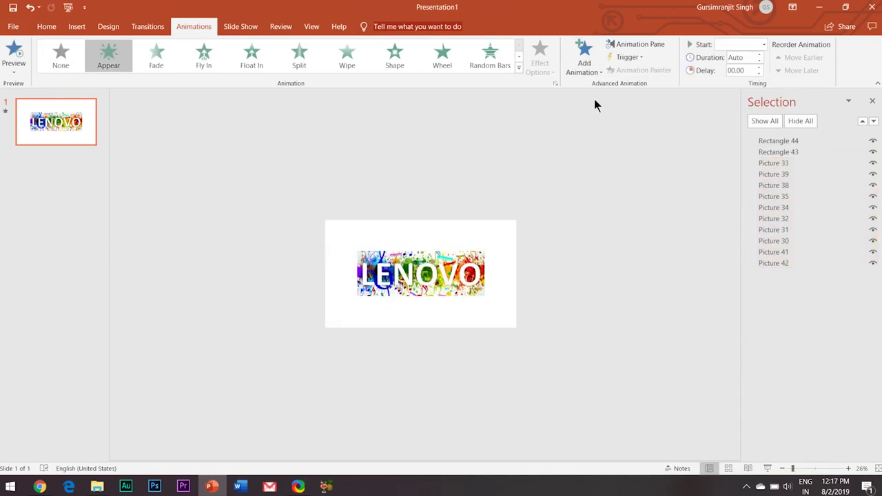
left_click(624, 45)
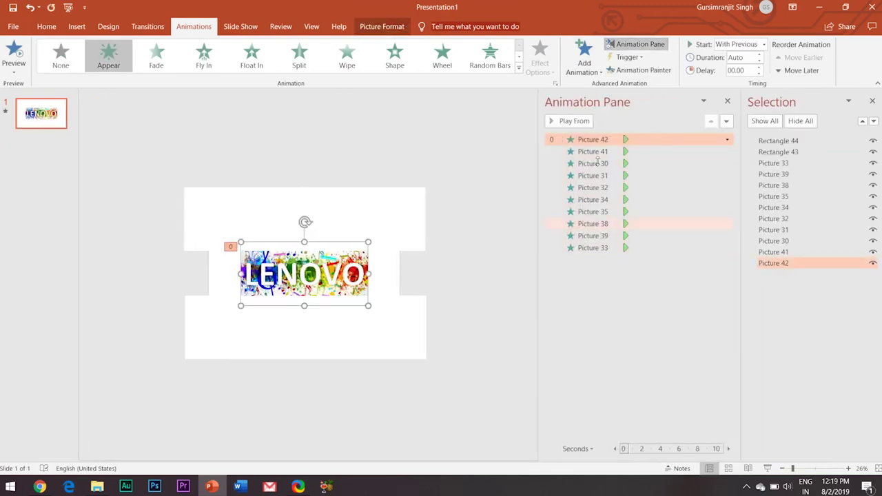
Step: Check that the animation order of the pictures matches their stacking order, going from Picture 41 up to Picture 33
left_click(597, 151)
left_click(789, 252)
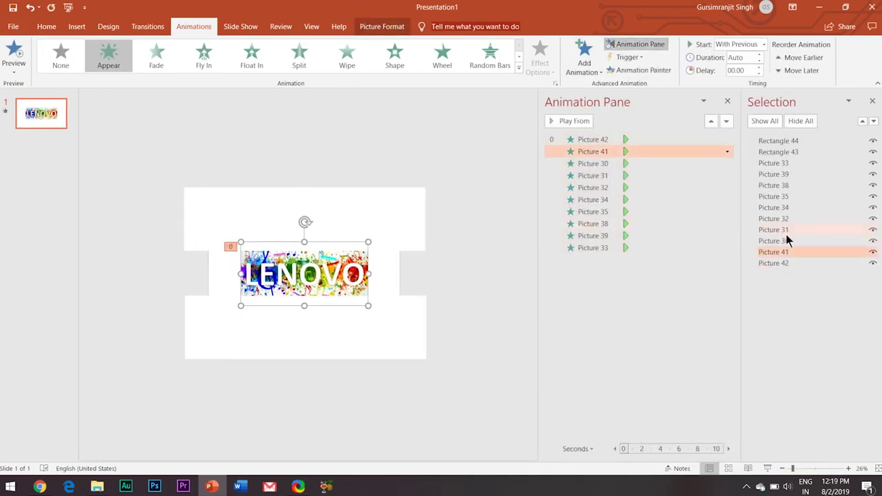
left_click(786, 240)
left_click(786, 229)
left_click(787, 219)
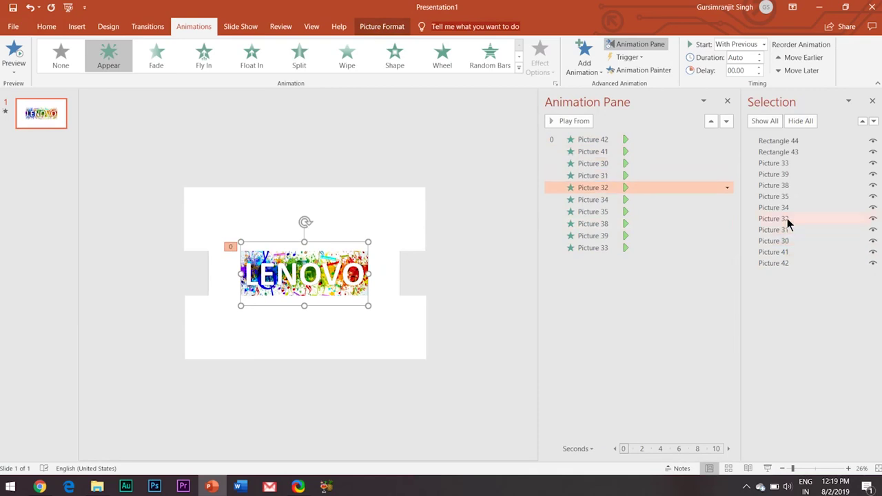
left_click(786, 207)
left_click(787, 197)
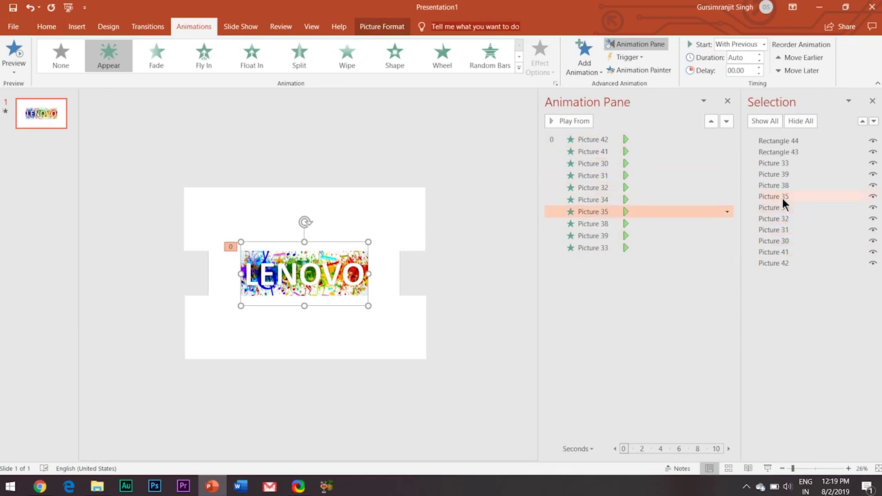
left_click(787, 185)
left_click(785, 174)
left_click(778, 164)
left_click(625, 372)
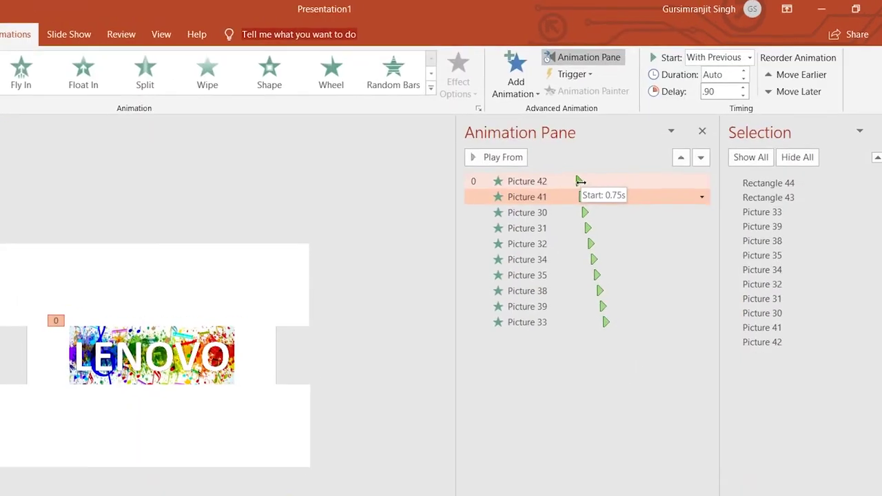
Step: Set the delay of Picture 42's Appear animation to 0.15 seconds
left_click(557, 194)
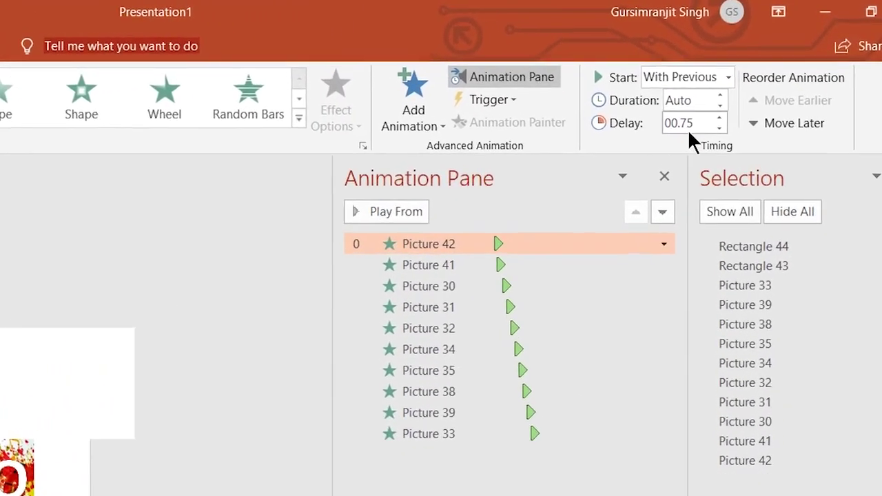
double_click(716, 98)
type(".15")
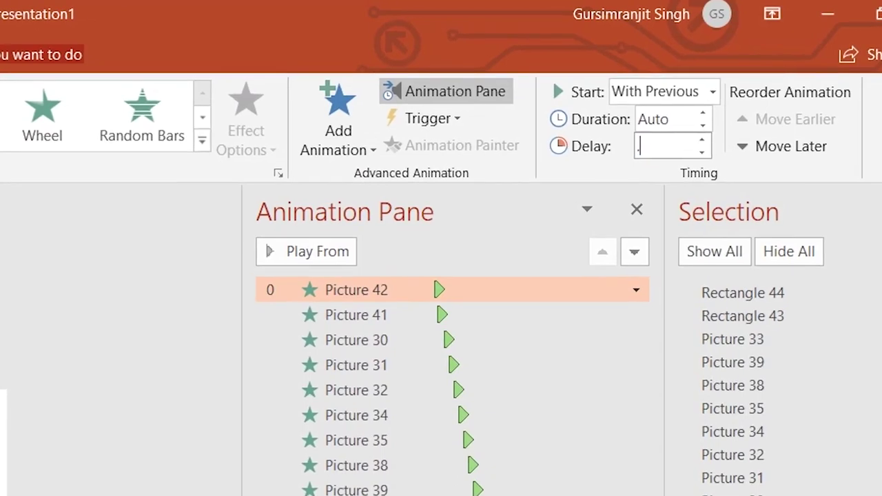